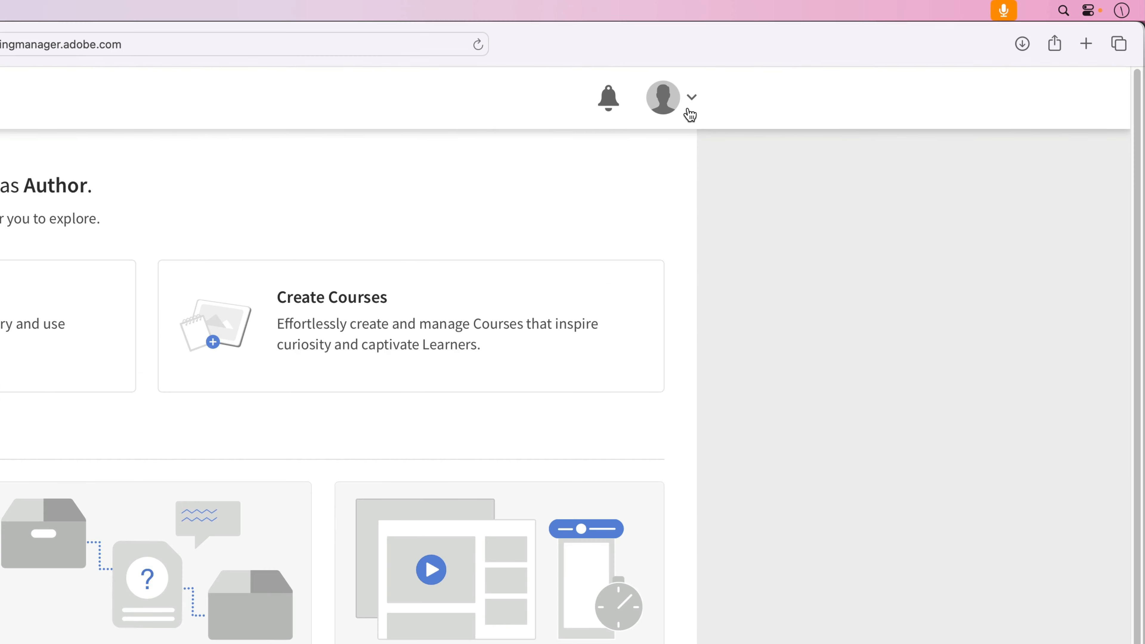
# Step: Open the Content Library and start creating a new quiz
pyautogui.click(908, 56)
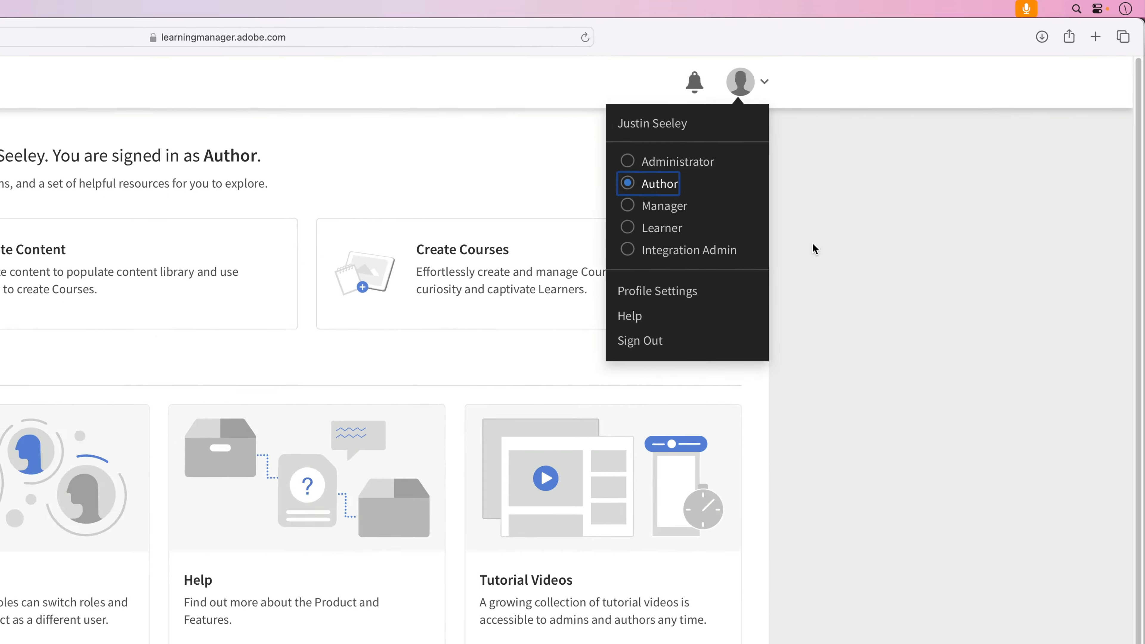
pyautogui.click(749, 295)
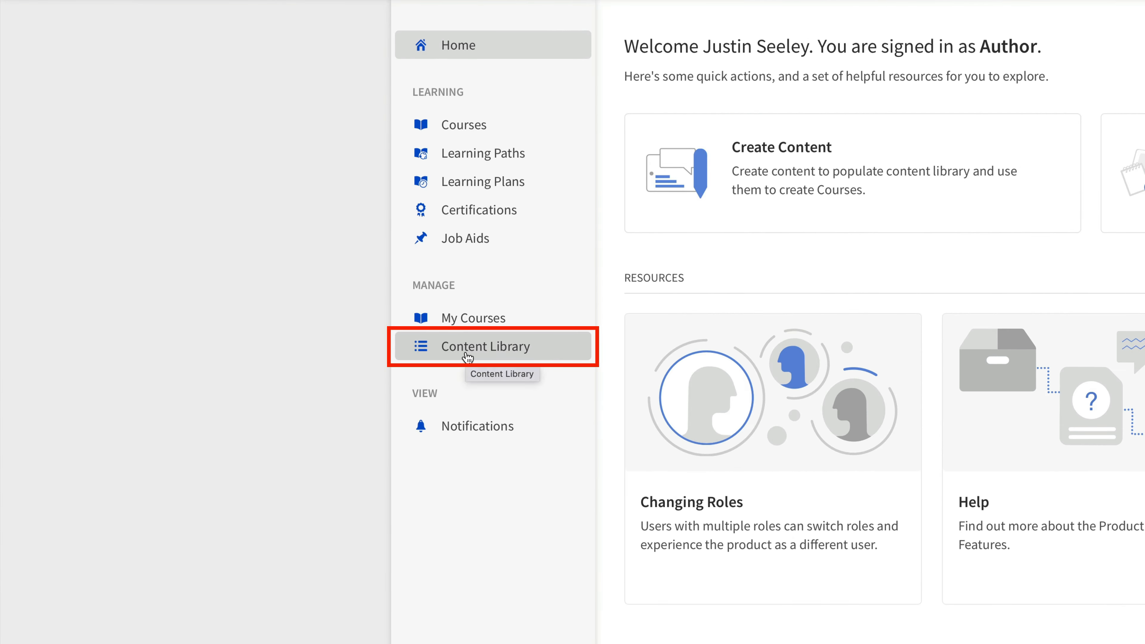
pyautogui.click(467, 356)
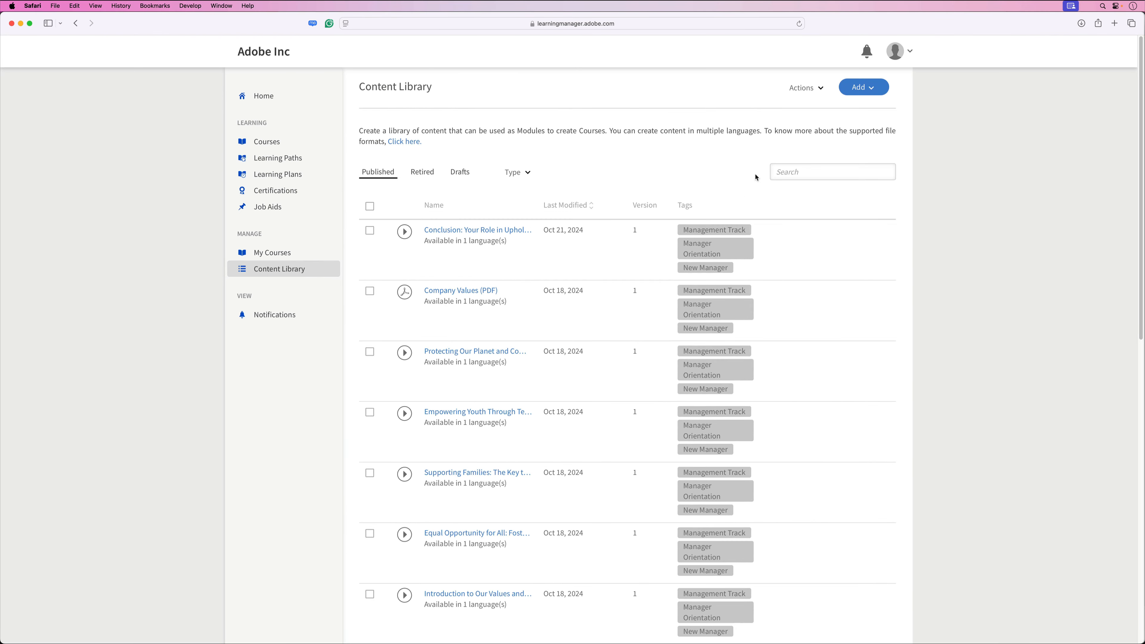
pyautogui.click(868, 95)
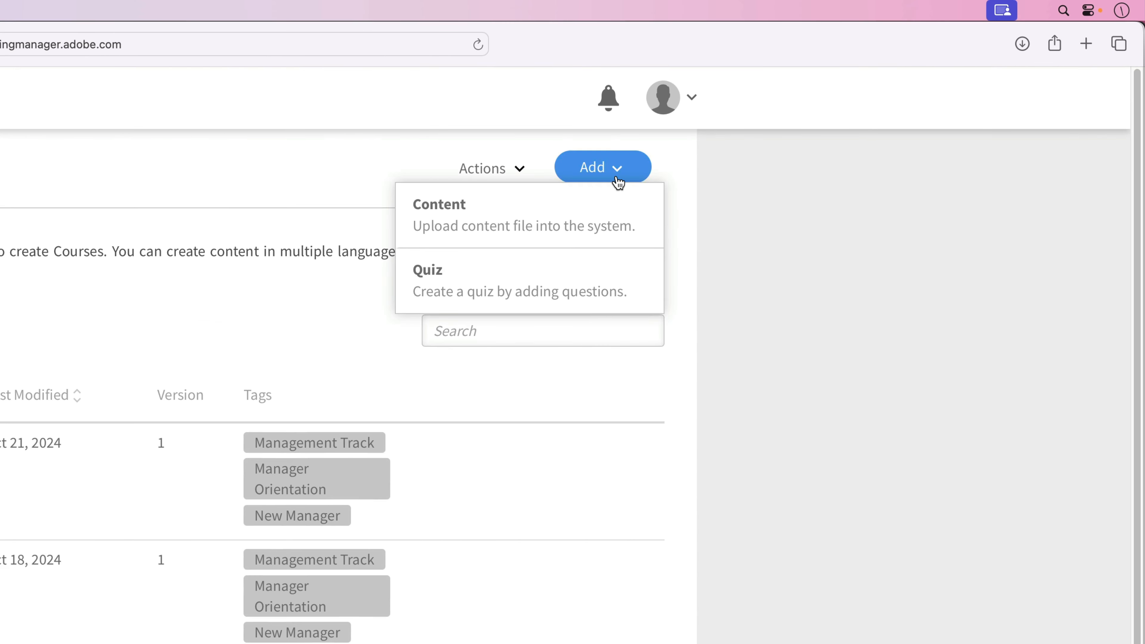
pyautogui.click(600, 302)
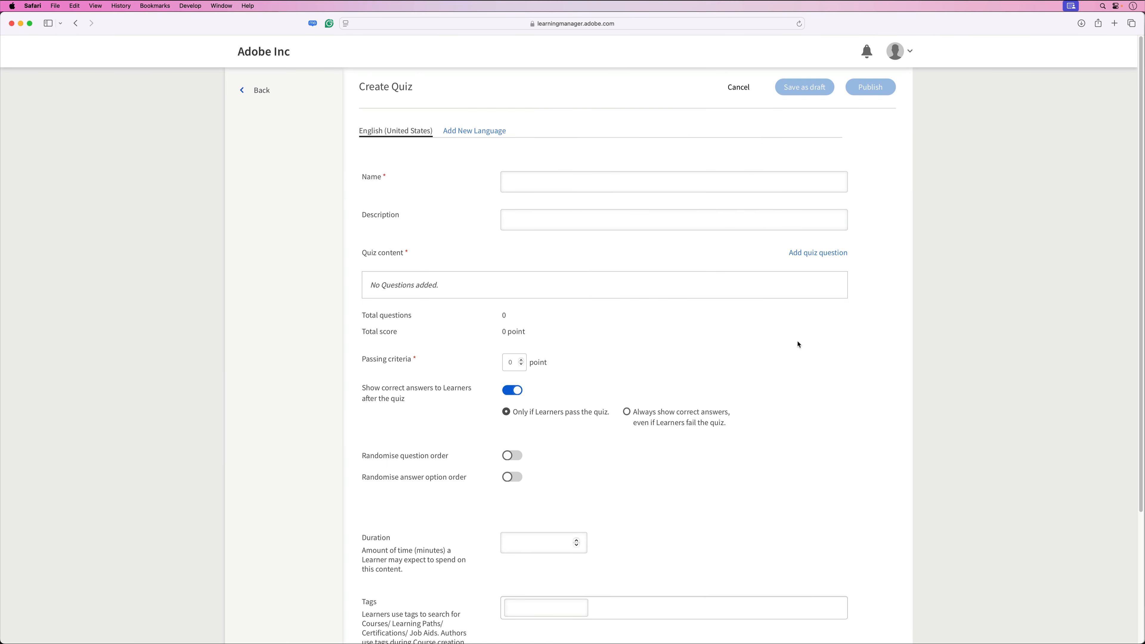
# Step: Name the quiz "New Manager Orientation Quiz" and describe it as "Final test before completing New Manager Orientation Screen."
pyautogui.click(528, 182)
pyautogui.write('New Manager Orientation Quiz')
pyautogui.press('Tab')
pyautogui.write('Final')
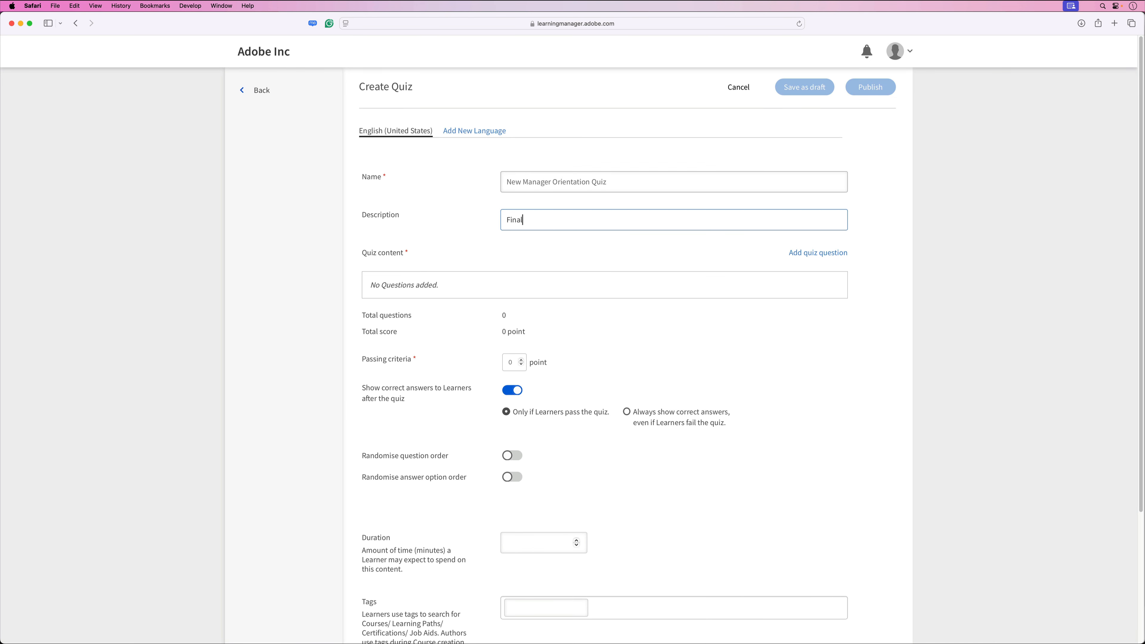
pyautogui.write(' test before completing New Manager Orientation Screen')
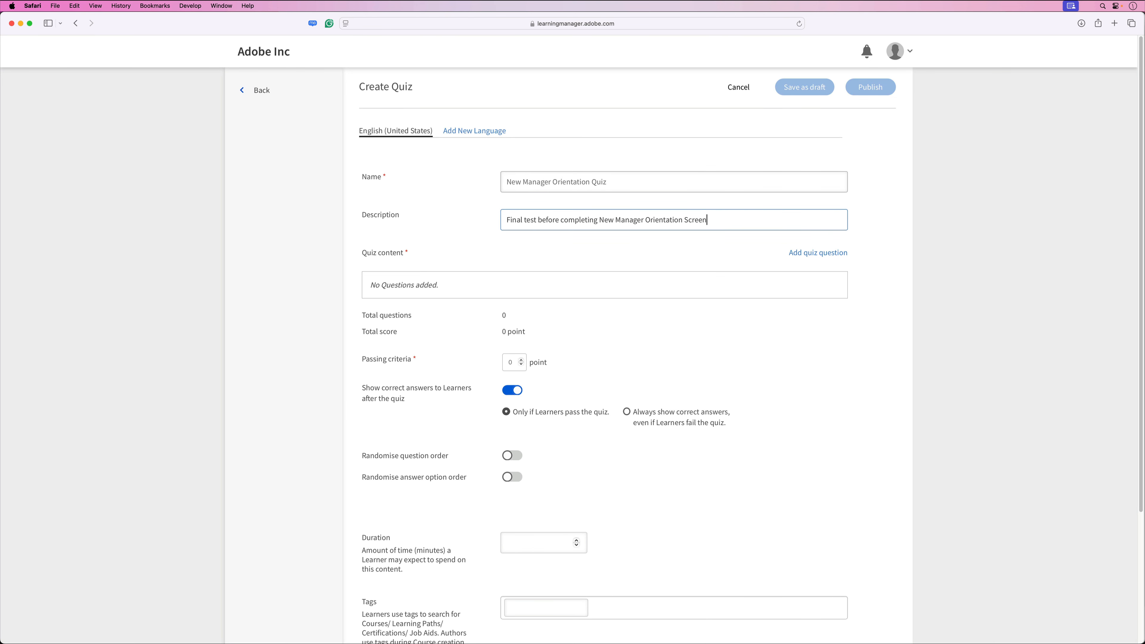
pyautogui.write('.')
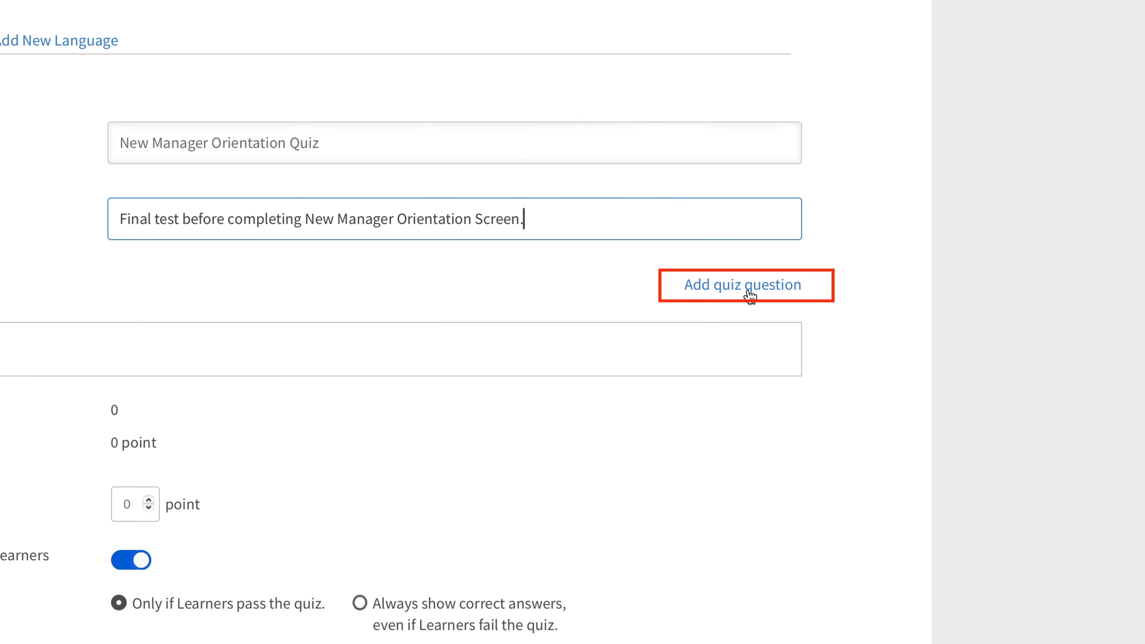
# Step: Add a multiple choice question asking "What is one way managers can support youth development?"
pyautogui.click(748, 292)
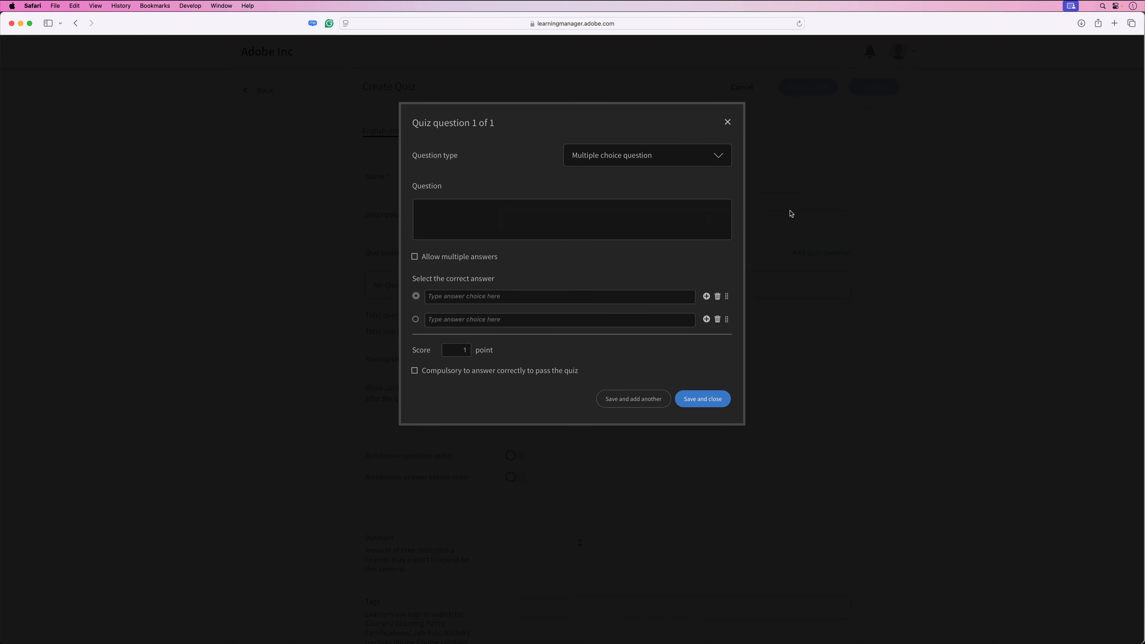
pyautogui.click(720, 158)
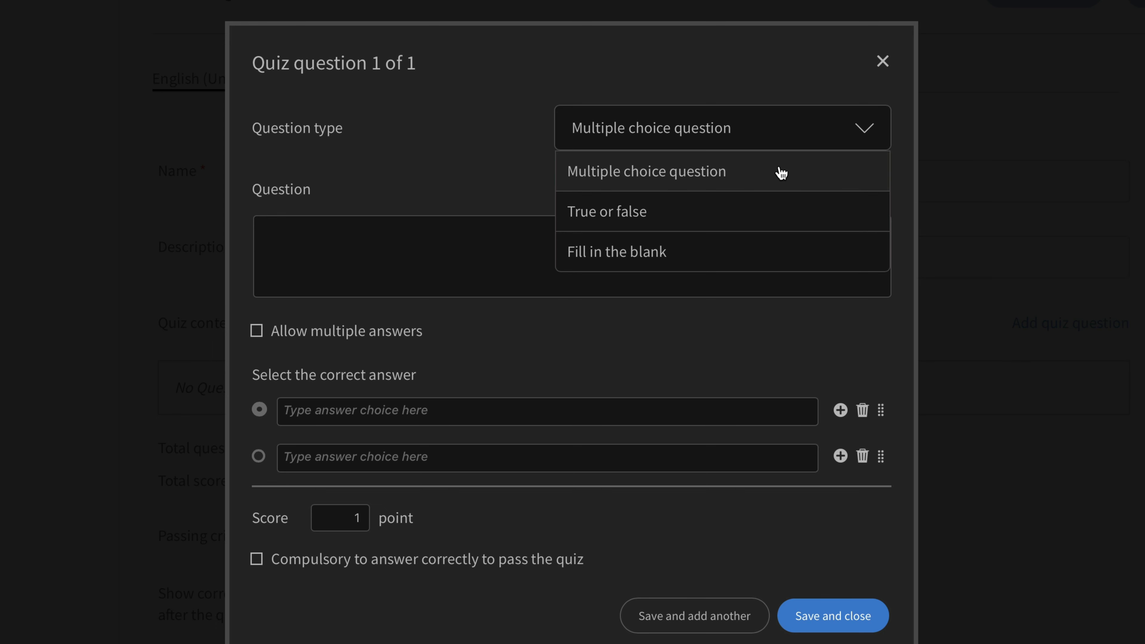
pyautogui.click(761, 173)
pyautogui.click(350, 250)
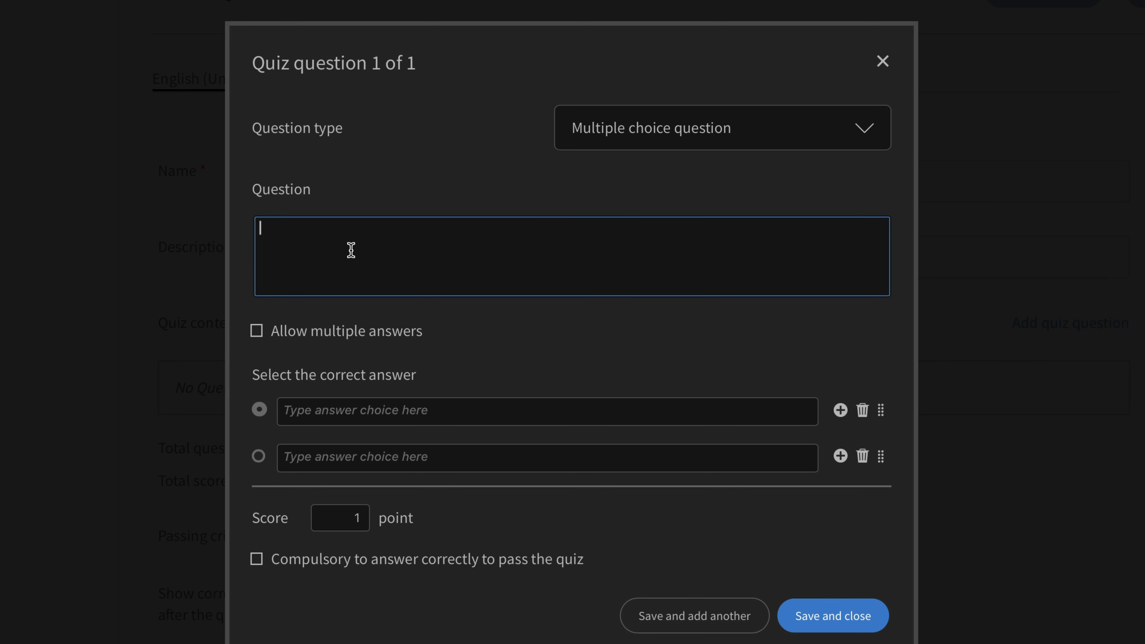
pyautogui.write('What is one way managers can support youth development?')
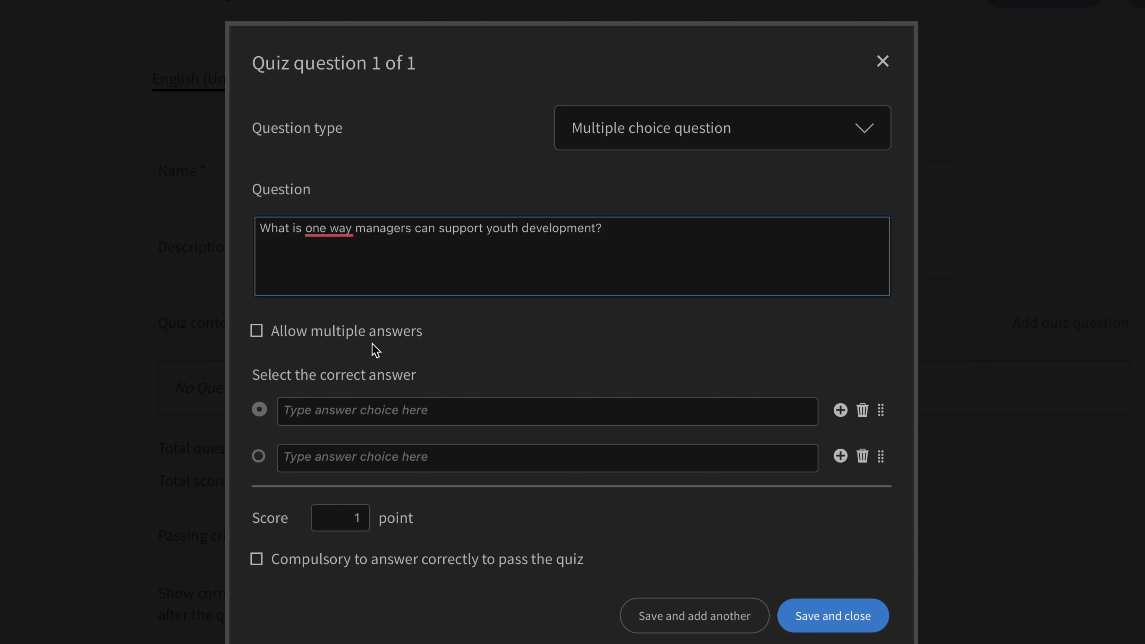
# Step: Enter the answer choices "By limiting access to technology", "By encouraging mentorship and educational opportunities" and "By focusing only on senior team members"
pyautogui.click(358, 411)
pyautogui.write('By limiting access to technology')
pyautogui.click(358, 464)
pyautogui.write('By encouraging mentorship and educational opportunities')
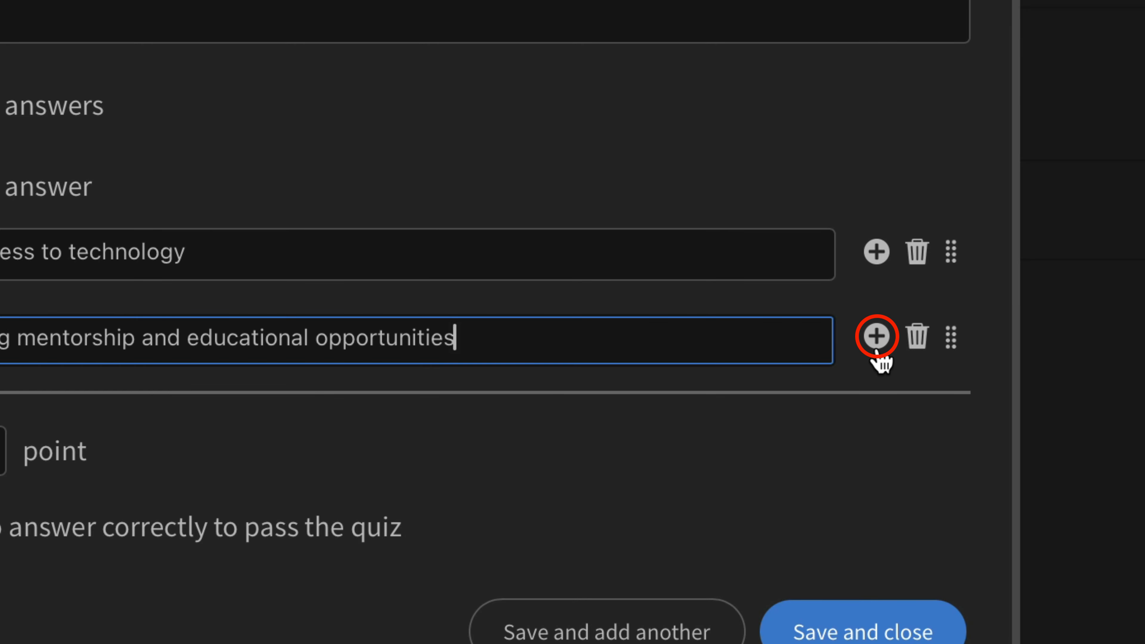
pyautogui.click(876, 348)
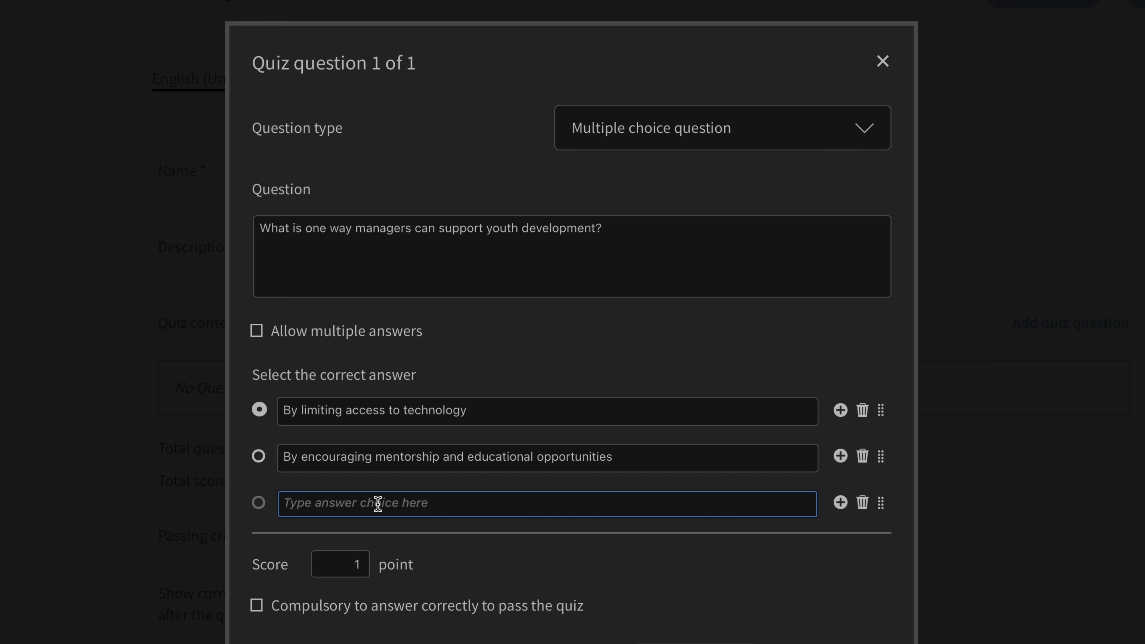
pyautogui.write('By focusing only on senior team members')
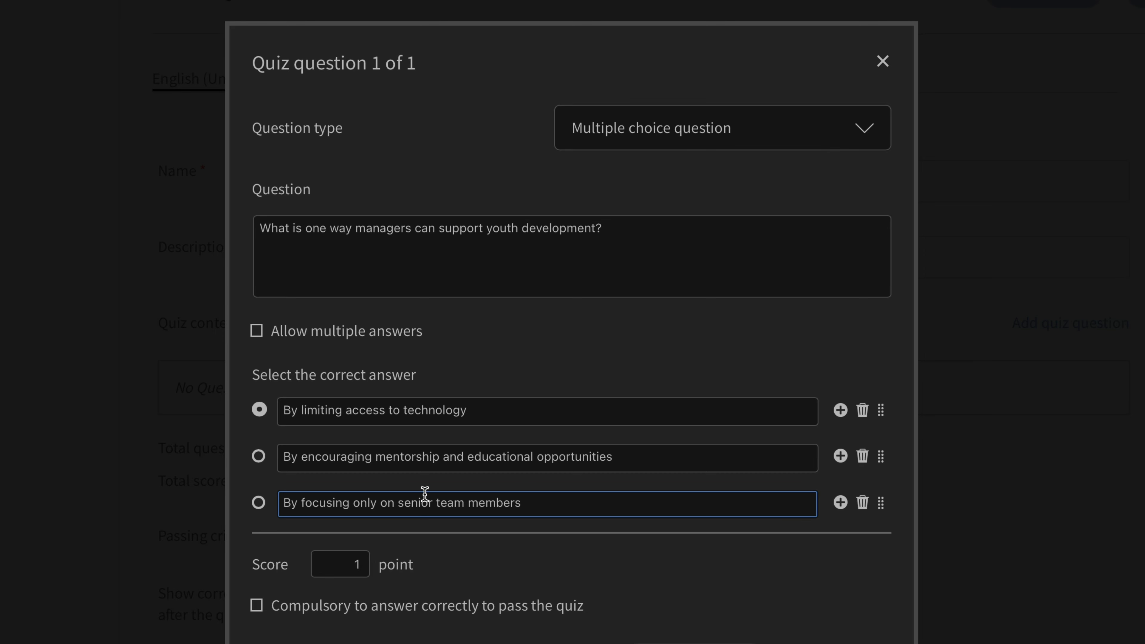
# Step: Mark the mentorship choice as correct with a score of 5 points, and save the question to add another
pyautogui.click(258, 457)
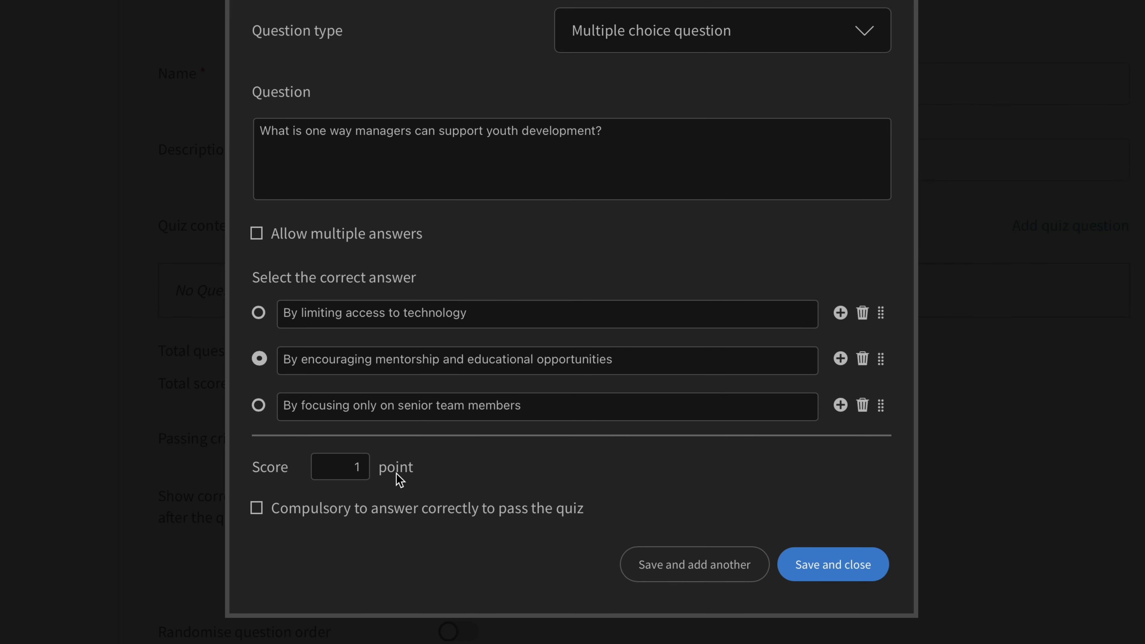
pyautogui.doubleClick(354, 467)
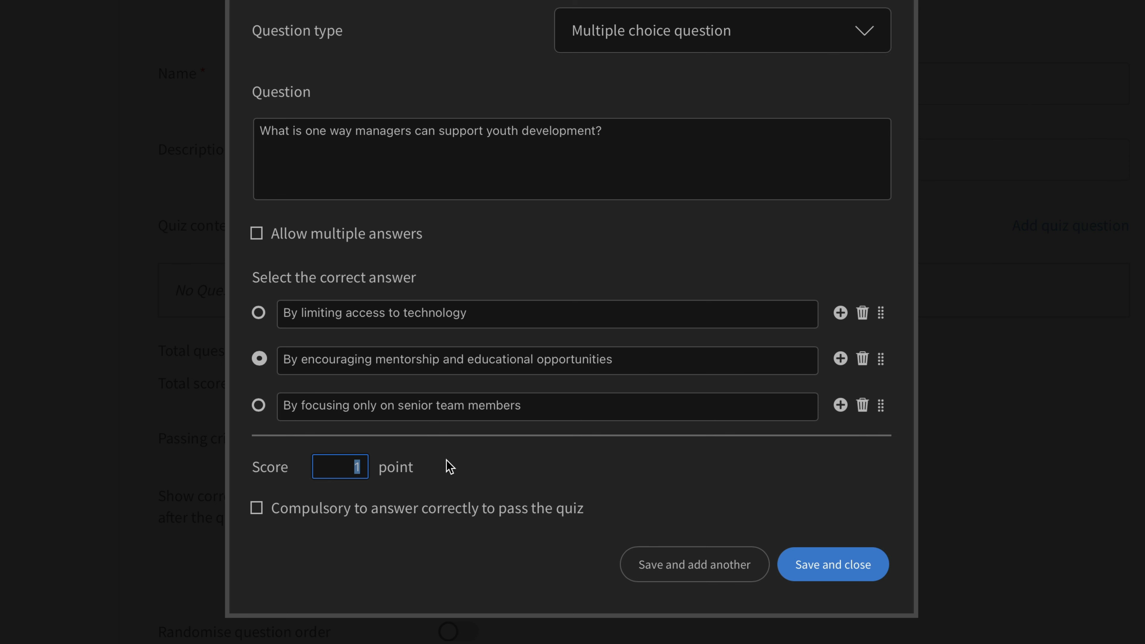
pyautogui.write('5')
pyautogui.click(662, 572)
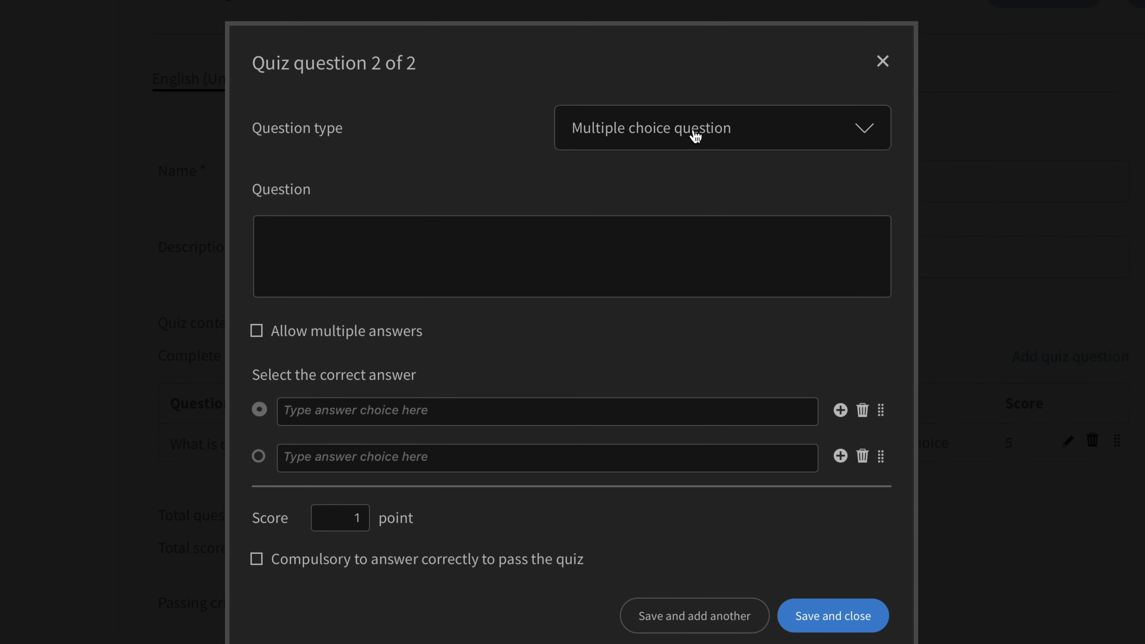
# Step: Set the second question to True or false with the statement "Protecting the planet is not part of the company’s core values."
pyautogui.click(694, 83)
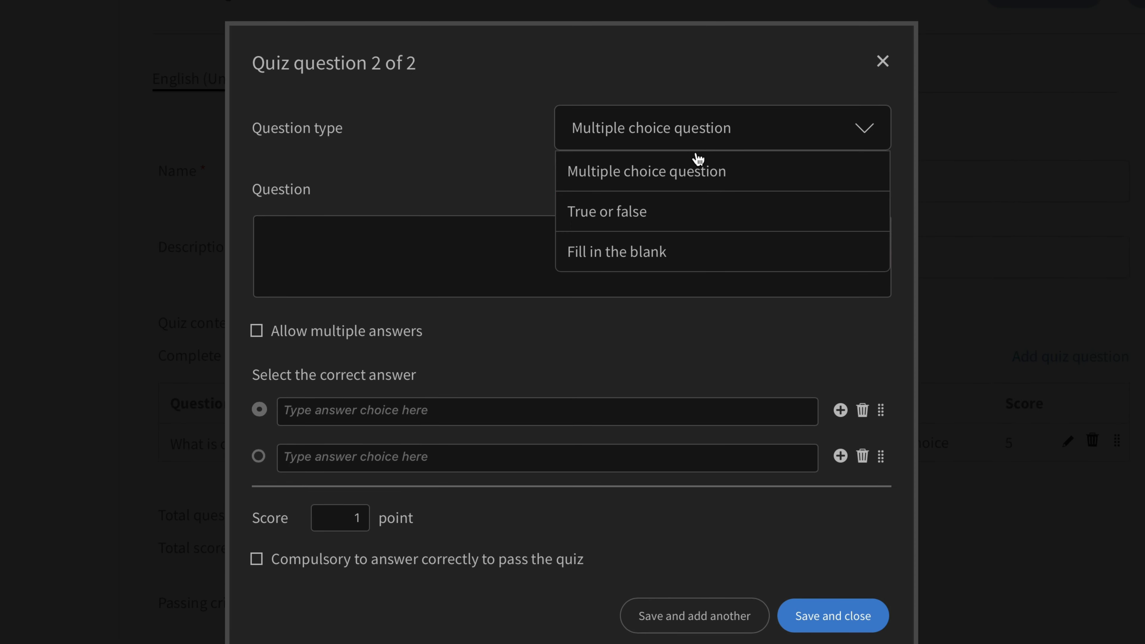
pyautogui.click(685, 217)
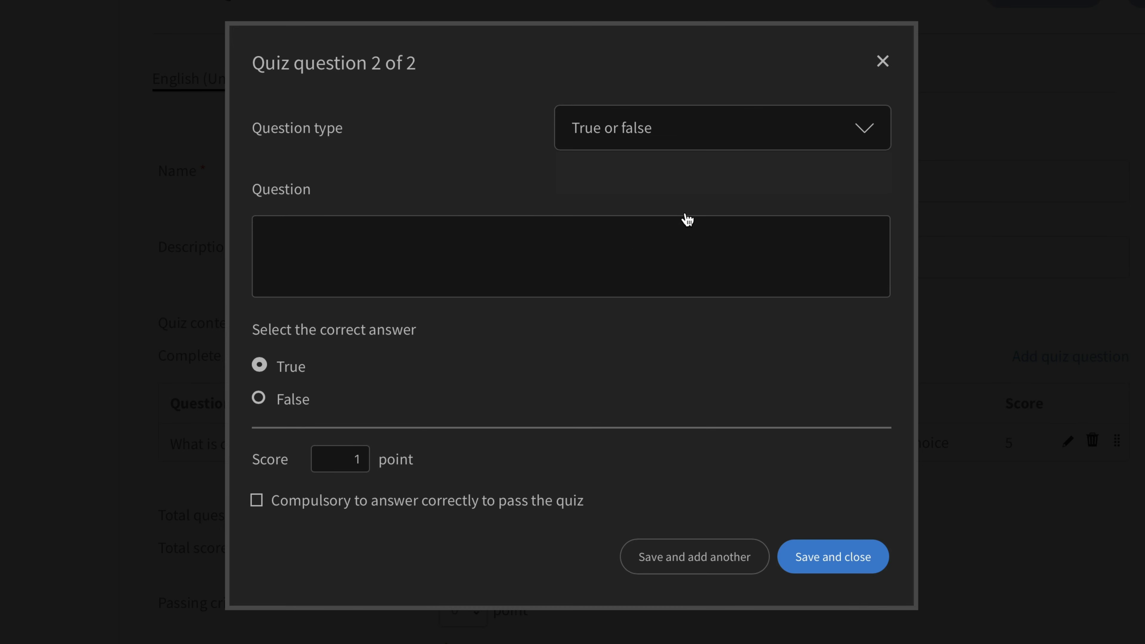
pyautogui.click(460, 250)
pyautogui.write('Protecting the planet is not part of the company’s core values.')
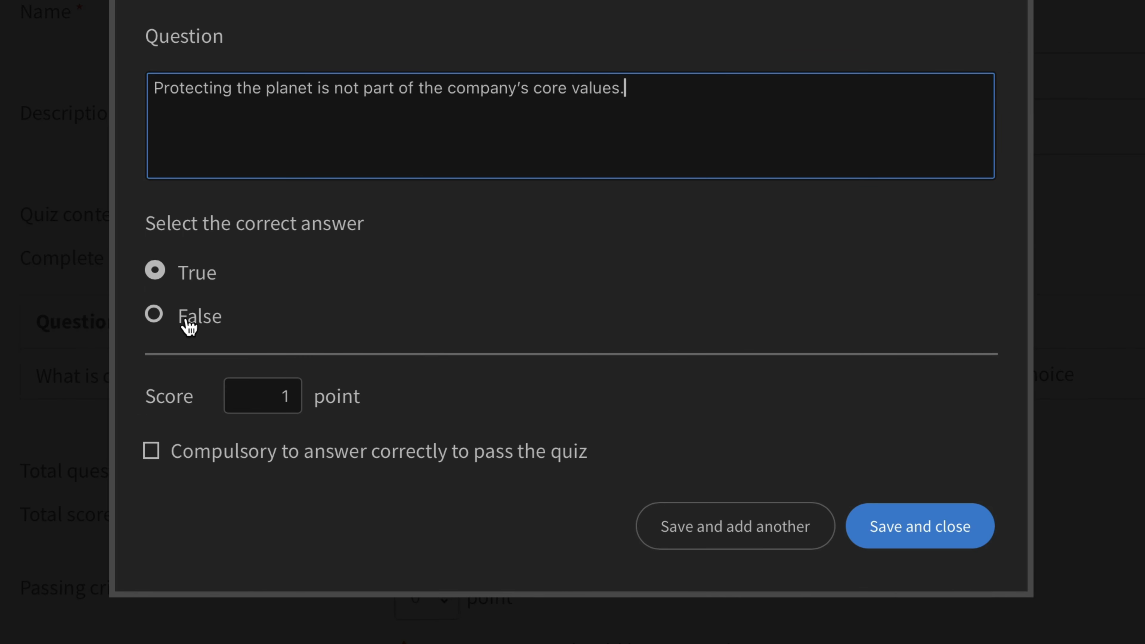
# Step: Mark False as the correct answer with a score of 5 points, and save the question to add another
pyautogui.click(283, 403)
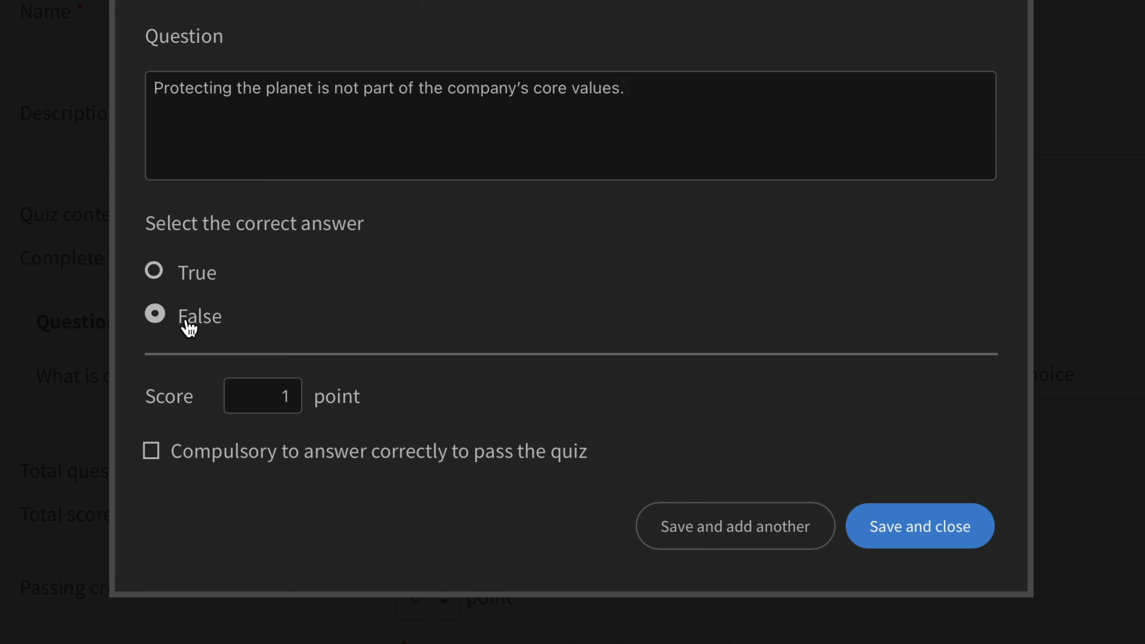
pyautogui.doubleClick(268, 397)
pyautogui.write('5')
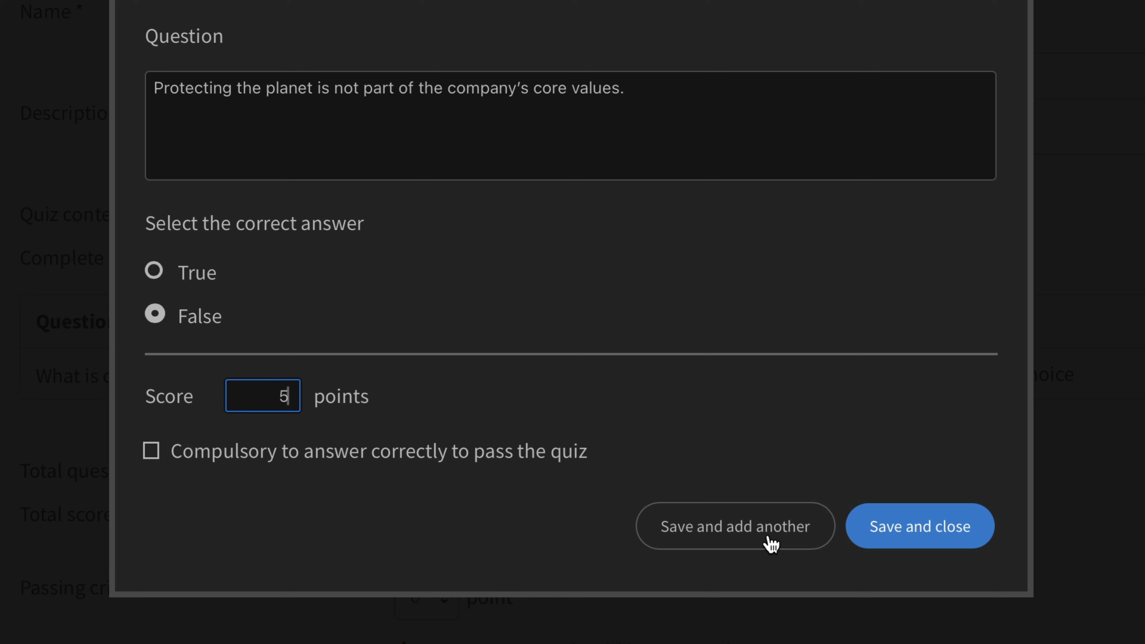
pyautogui.click(771, 544)
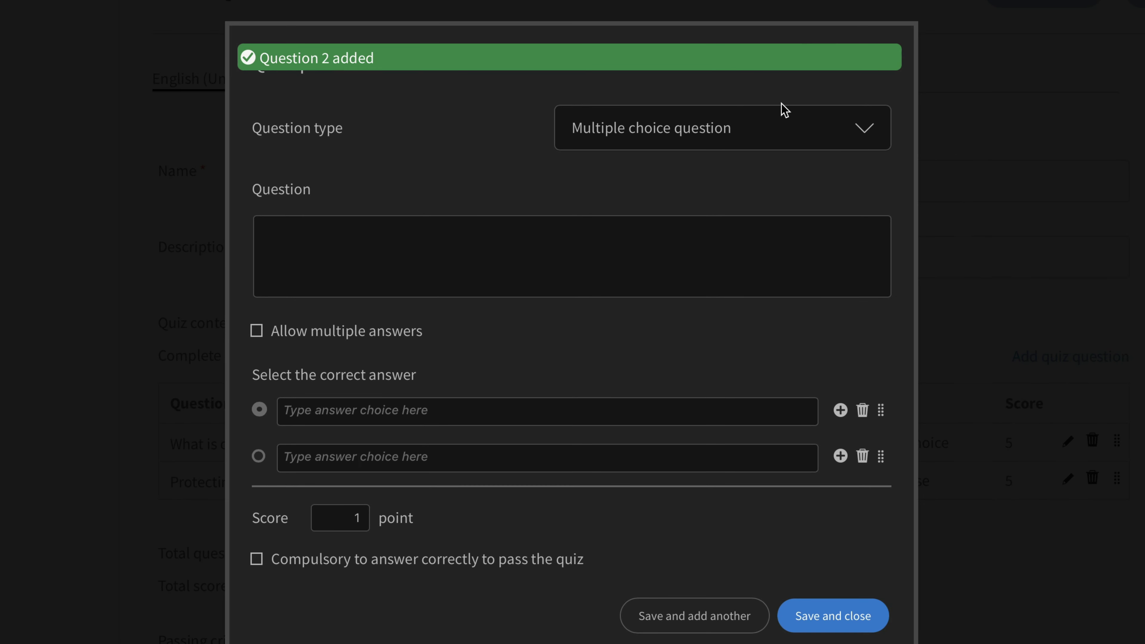
# Step: Make the third question a fill in the blank: "Our commitment to equal pay and opportunity applies to all employees, regardless of" followed by a blank
pyautogui.click(779, 137)
pyautogui.click(707, 259)
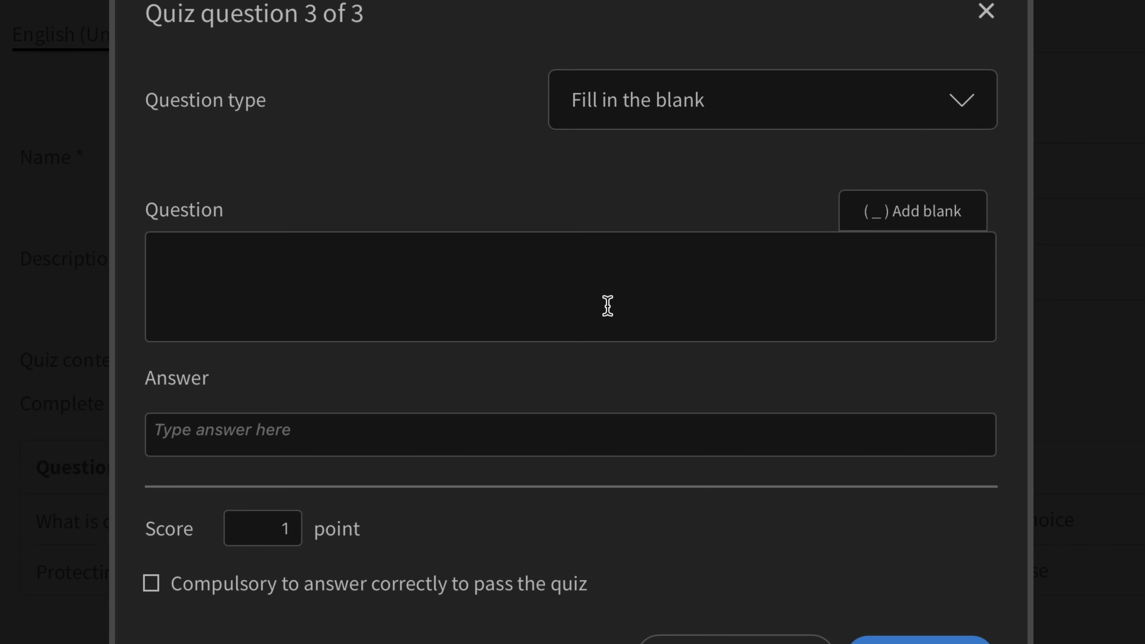
pyautogui.click(612, 314)
pyautogui.write('Our commitment to equal pay and opportunity applies to all employees, regardless of')
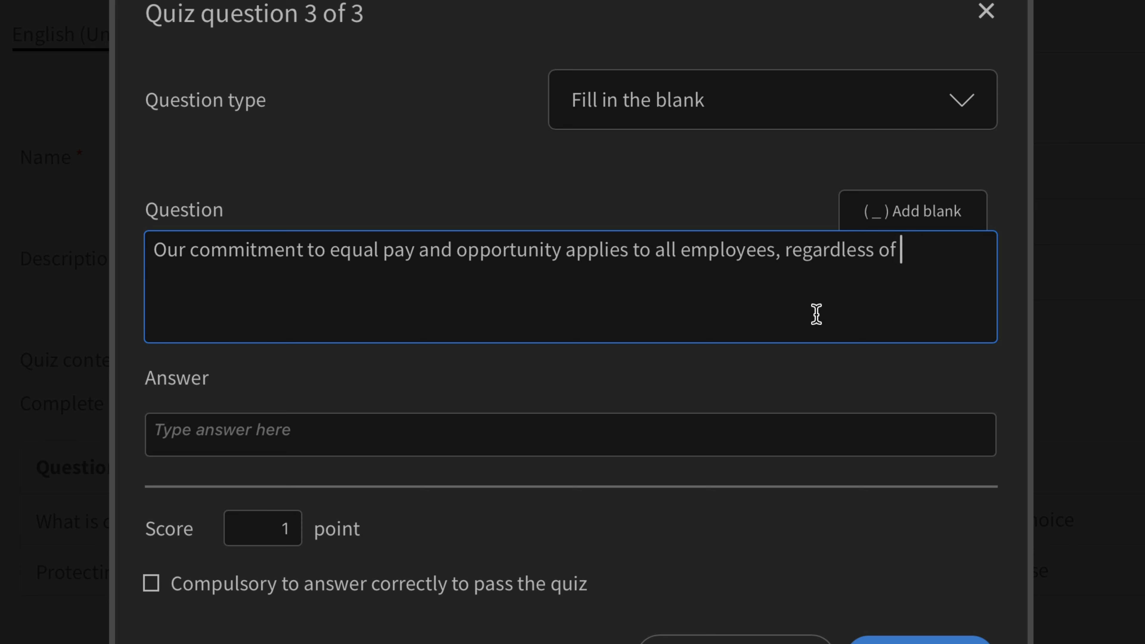
pyautogui.click(946, 219)
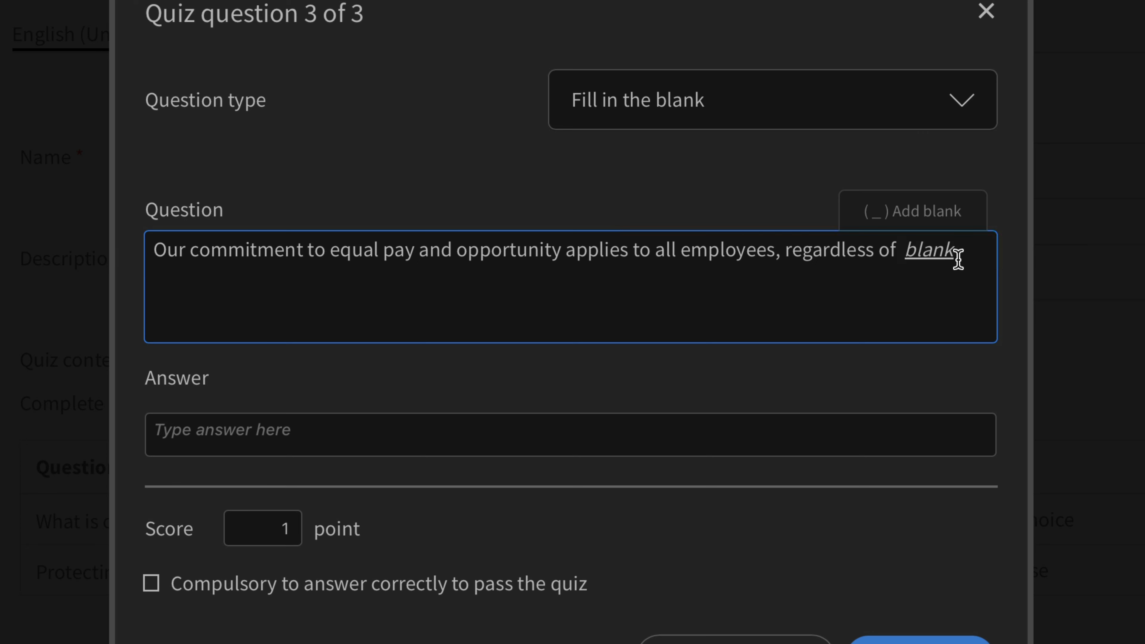
# Step: Set the blank's answer to "Gender, race, and national origin" with a score of 10 points, and save and close the question
pyautogui.click(235, 435)
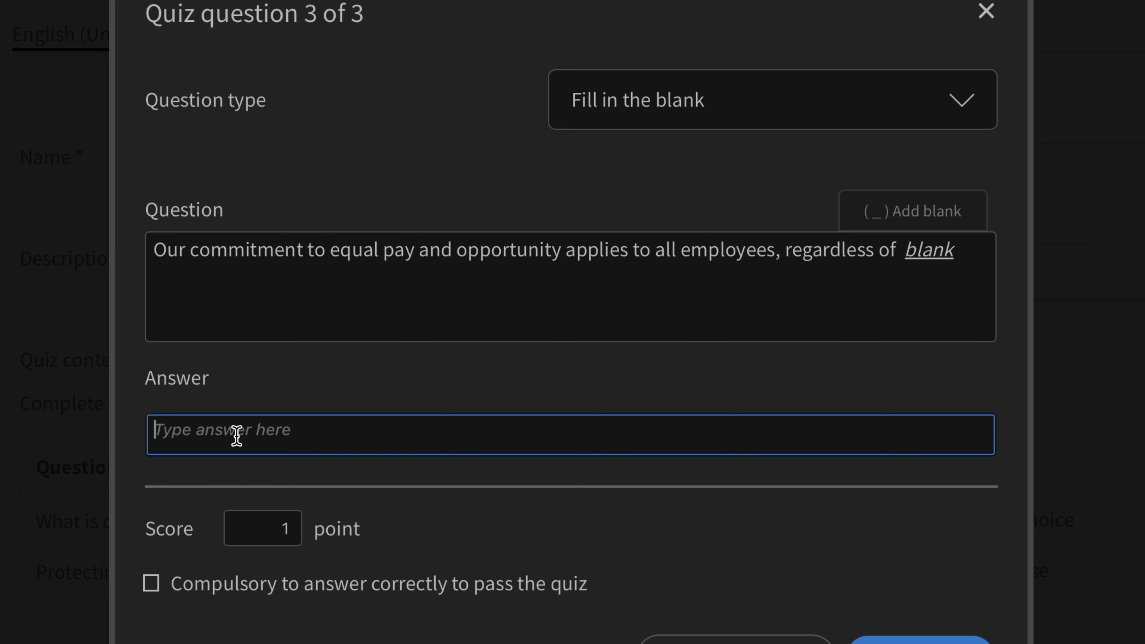
pyautogui.write('Gender, race, and national origin')
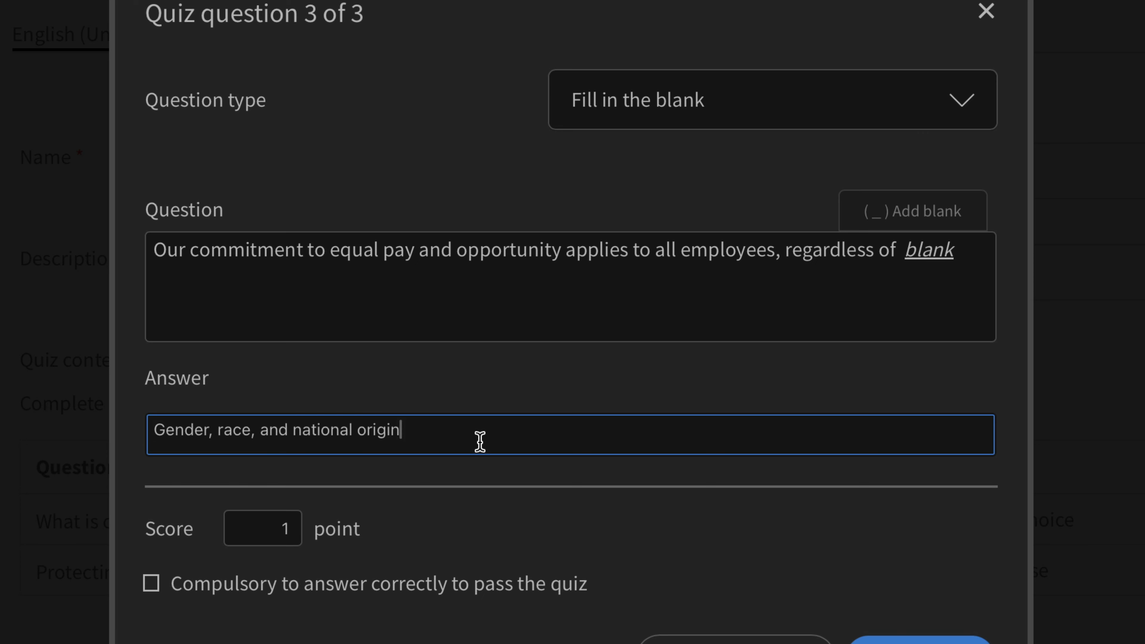
pyautogui.click(265, 527)
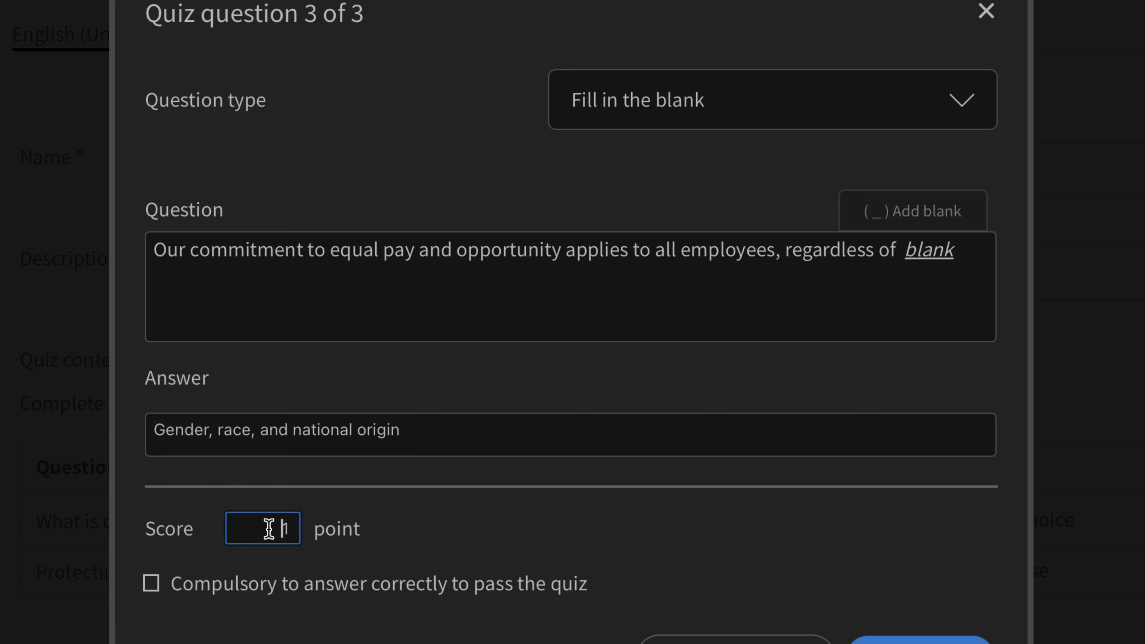
pyautogui.doubleClick(283, 528)
pyautogui.write('10')
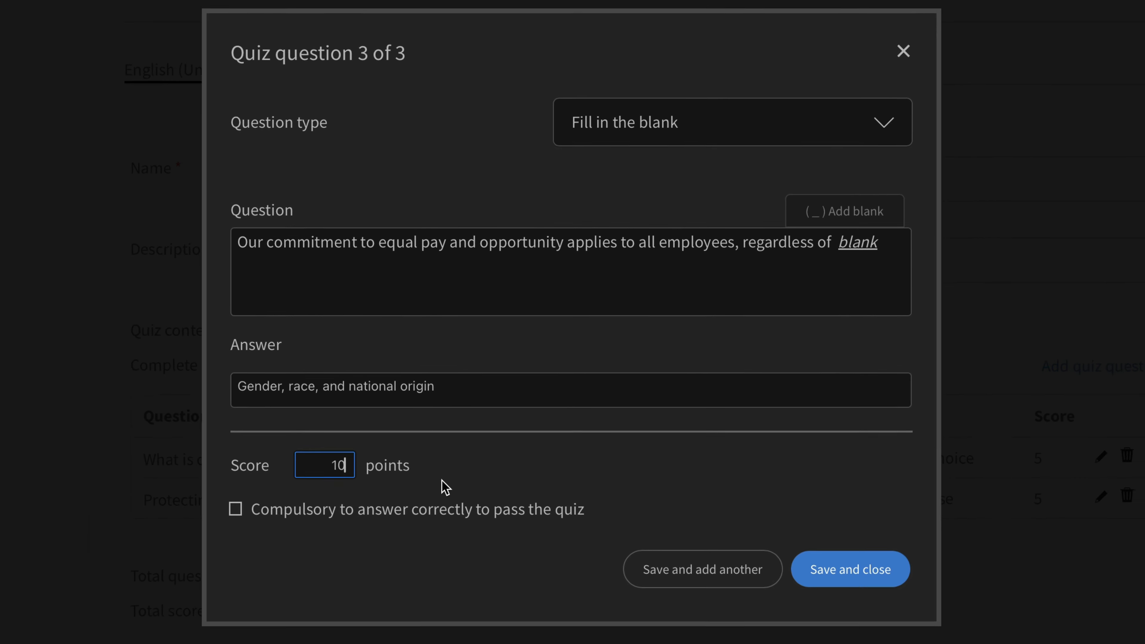
pyautogui.click(843, 553)
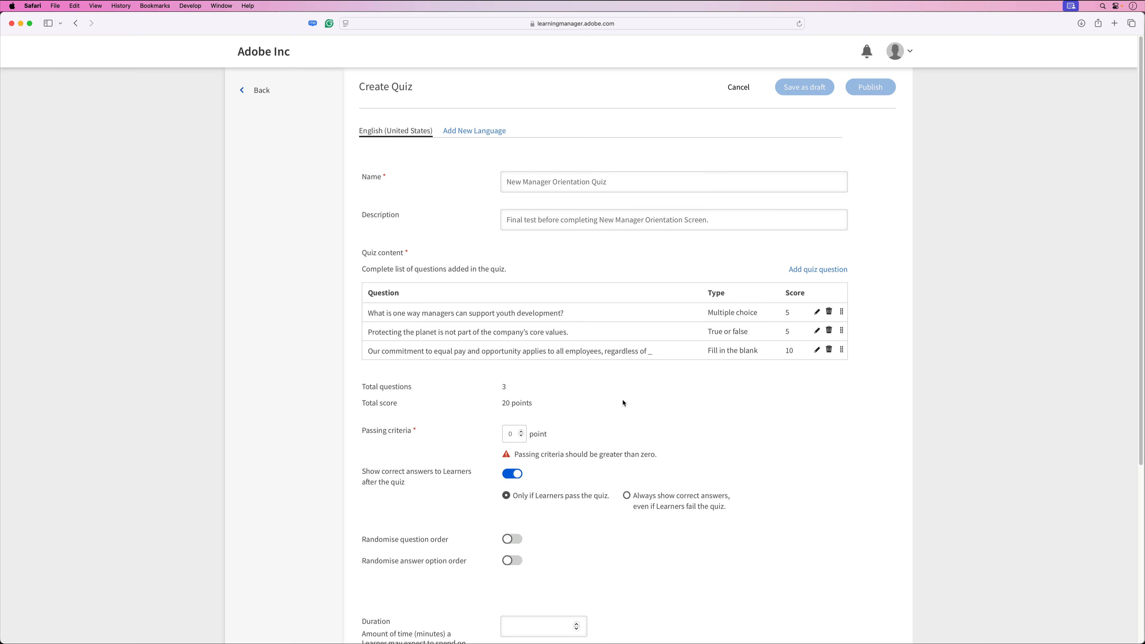
# Step: Raise the quiz's passing criteria beyond 6 points and always show correct answers, even if Learners fail the quiz
pyautogui.scroll(-5, 622, 402)
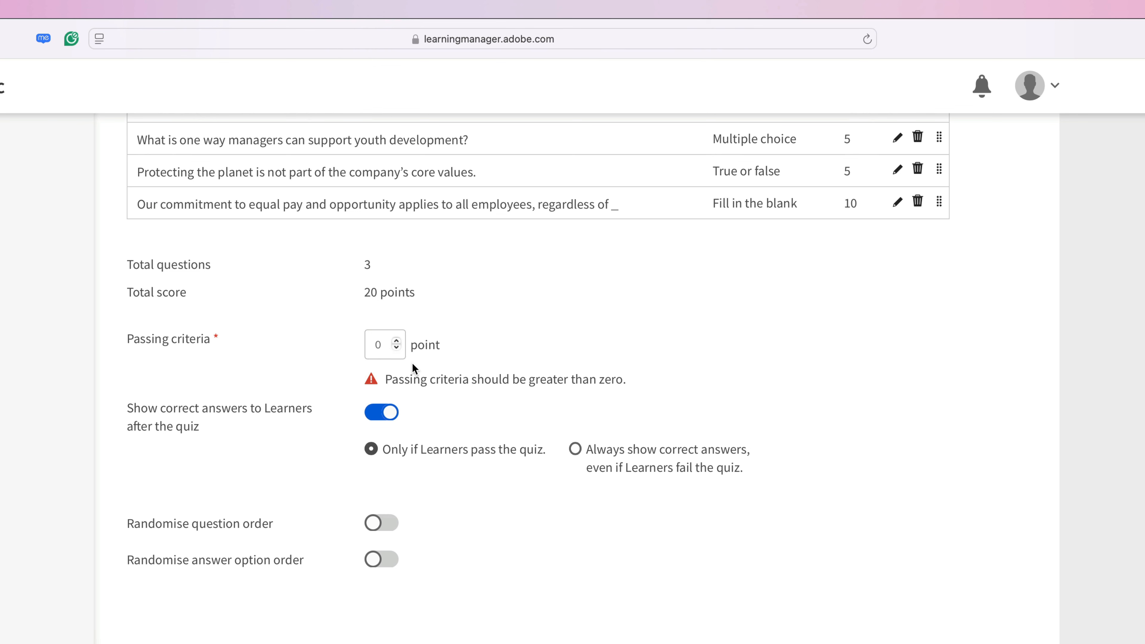
pyautogui.click(396, 342)
pyautogui.click(396, 342)
pyautogui.click(396, 342)
pyautogui.click(396, 342)
pyautogui.click(397, 342)
pyautogui.click(397, 342)
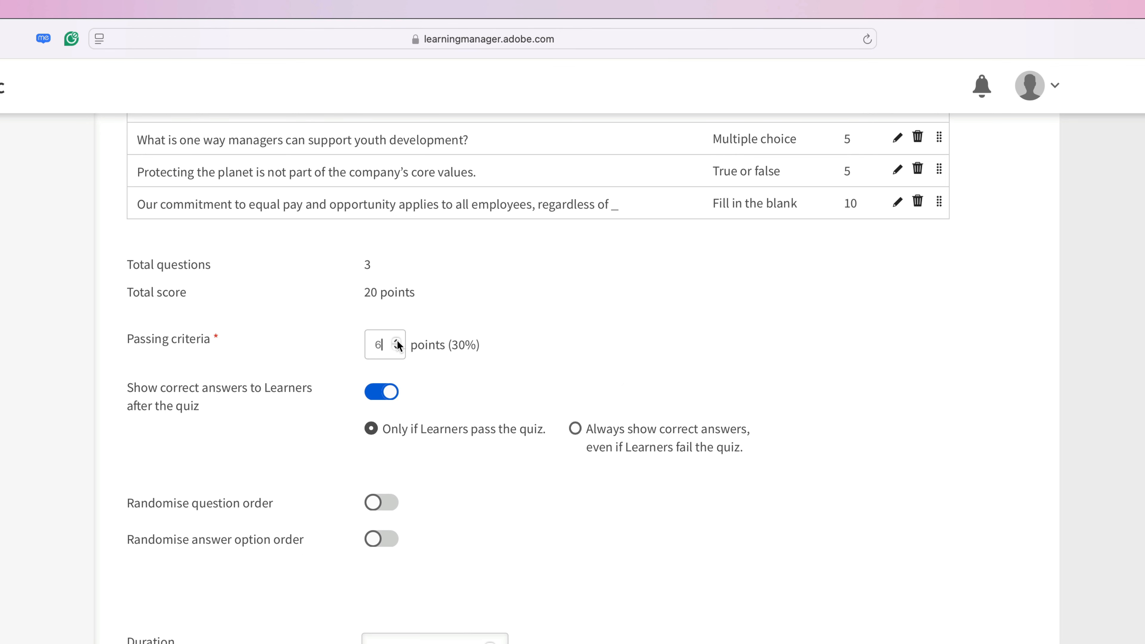
pyautogui.click(396, 341)
pyautogui.click(396, 342)
pyautogui.click(397, 341)
pyautogui.click(397, 342)
pyautogui.click(396, 342)
pyautogui.click(397, 342)
pyautogui.click(575, 429)
pyautogui.scroll(-6, 672, 525)
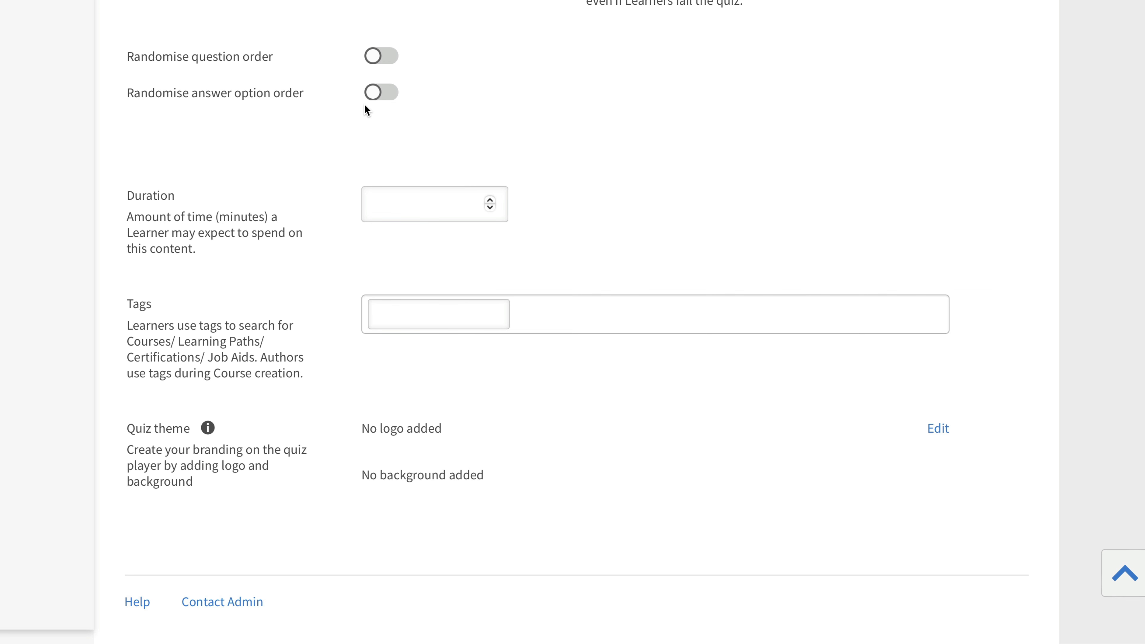
# Step: Randomise both the question order and the answer option order, and set the quiz's expected duration to 6 minutes
pyautogui.click(374, 58)
pyautogui.click(375, 93)
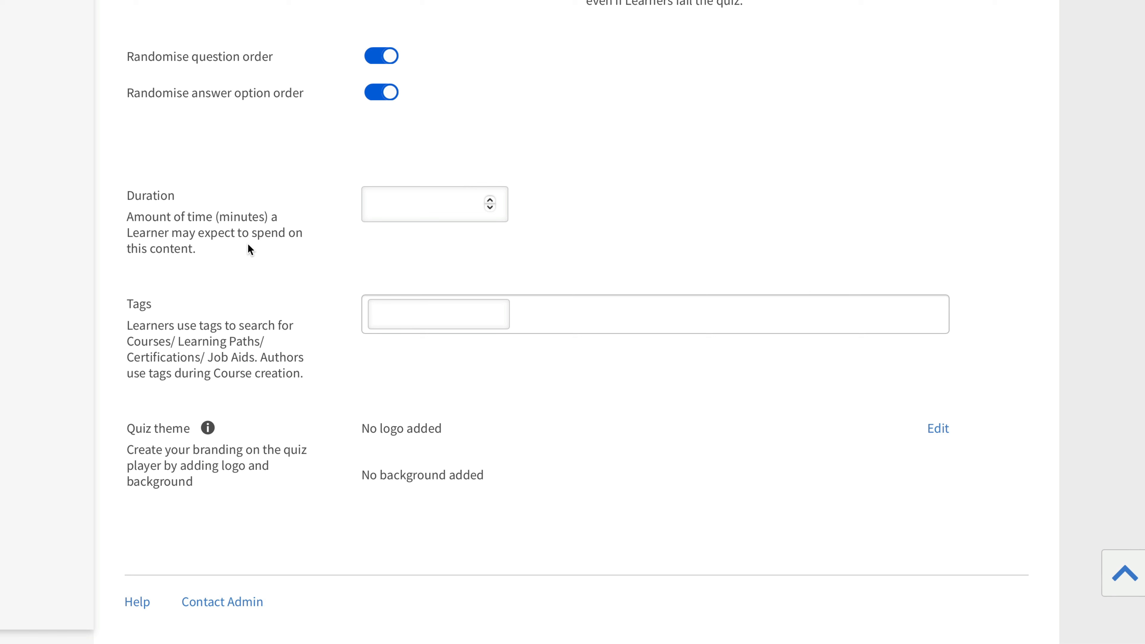
pyautogui.click(429, 211)
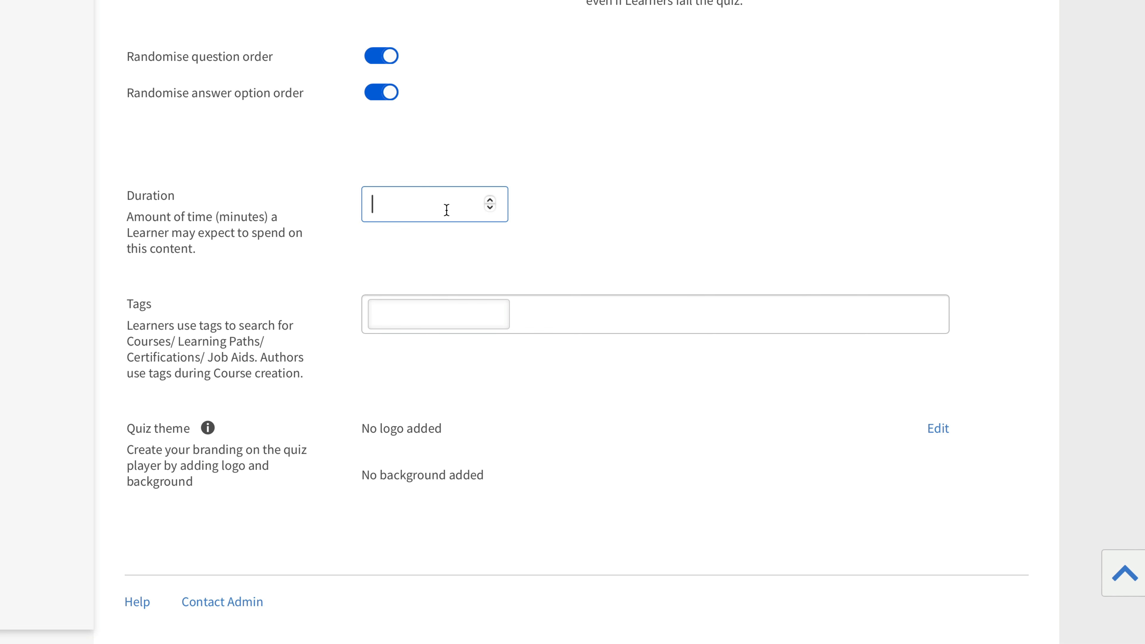
pyautogui.write('6')
pyautogui.click(710, 190)
# Step: Tag the quiz with the existing tags Manager Orientation, Management Track and New Manager
pyautogui.scroll(-1, 703, 180)
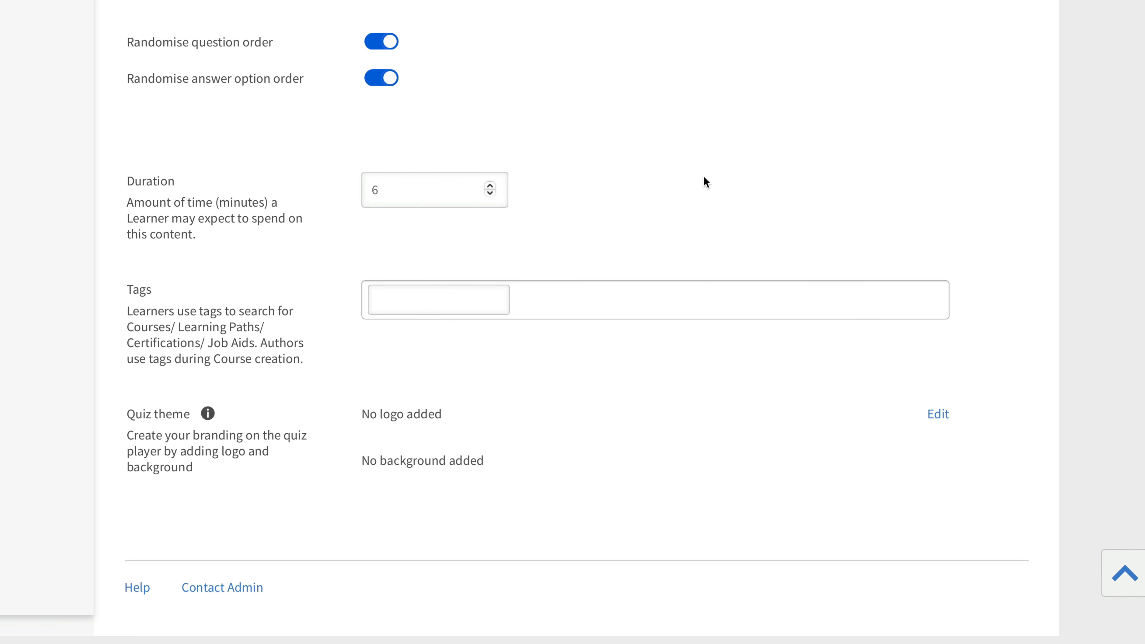
pyautogui.click(443, 295)
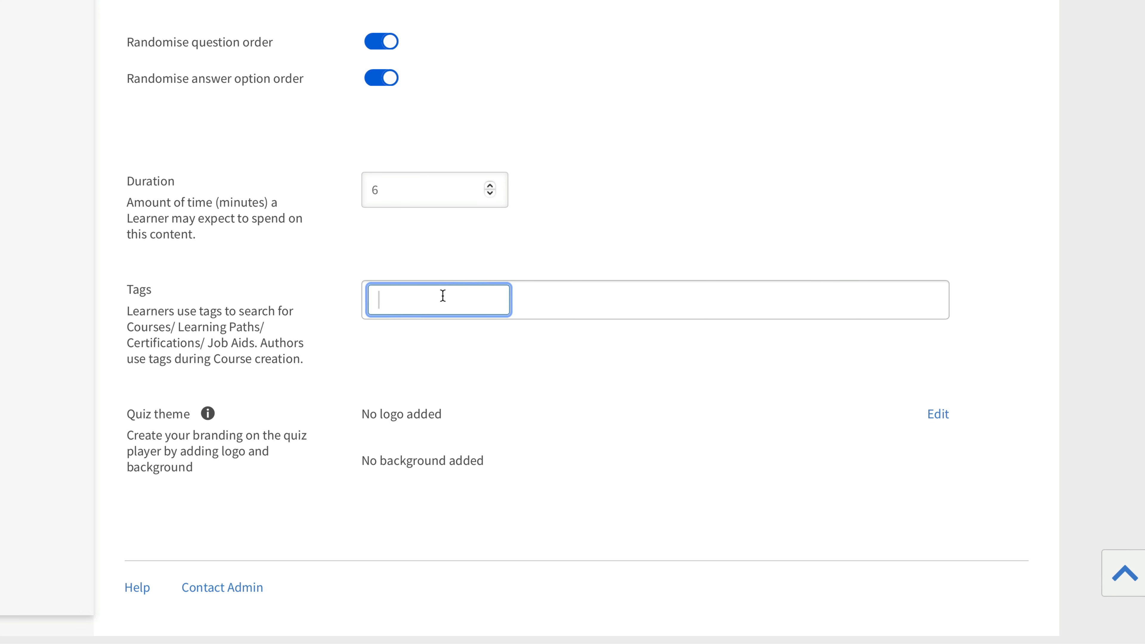
pyautogui.write('Mana')
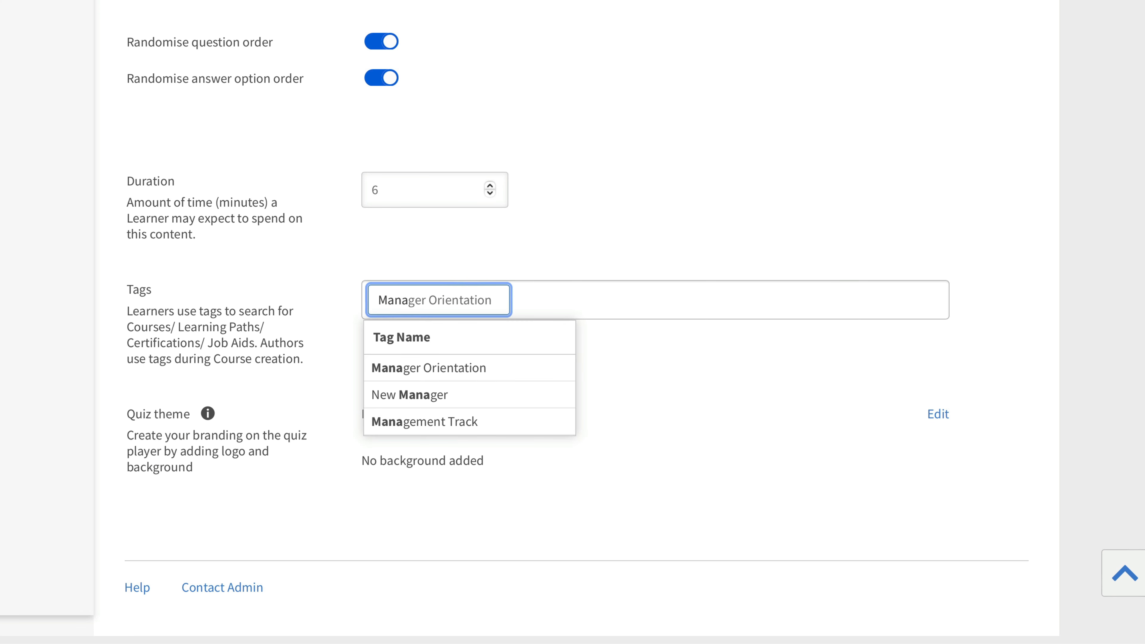
pyautogui.click(475, 368)
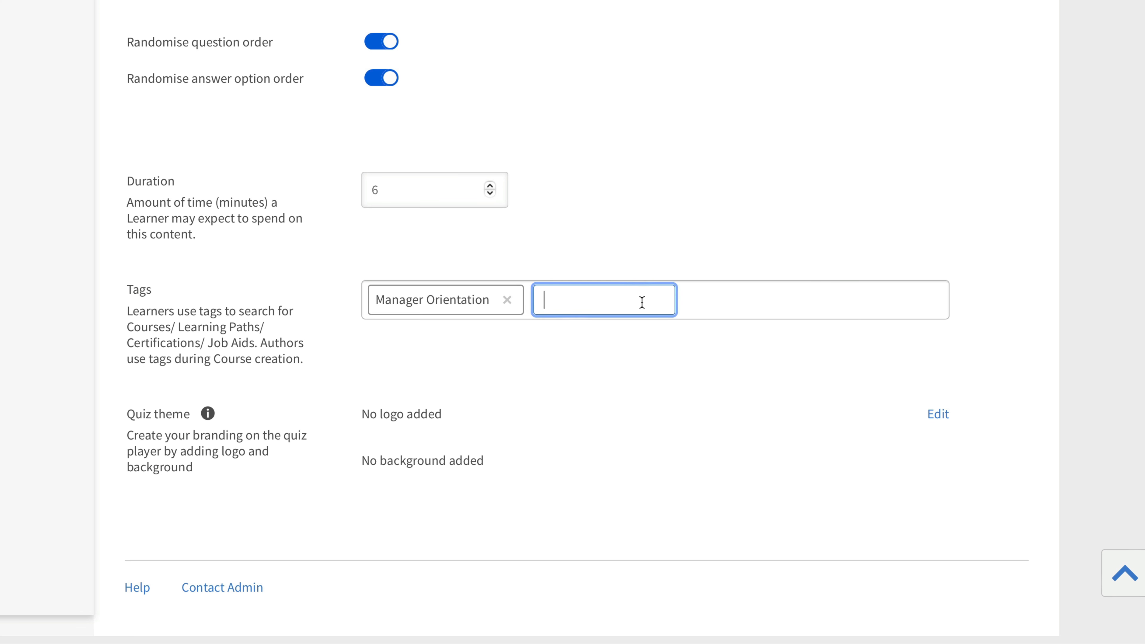
pyautogui.write('Manag')
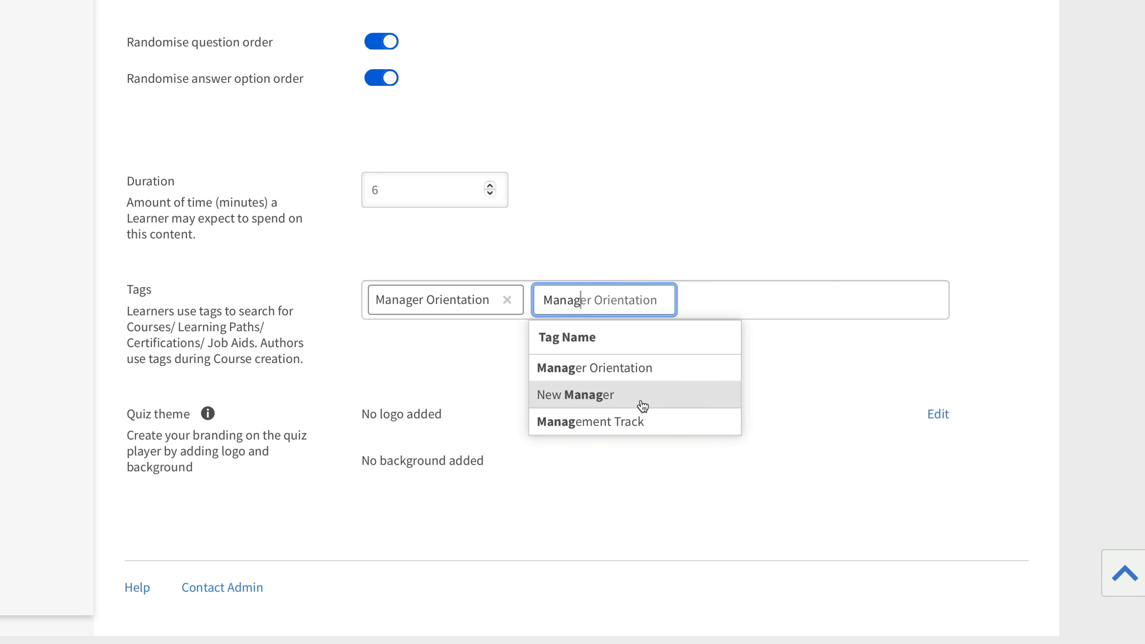
pyautogui.click(639, 429)
pyautogui.write('Mana')
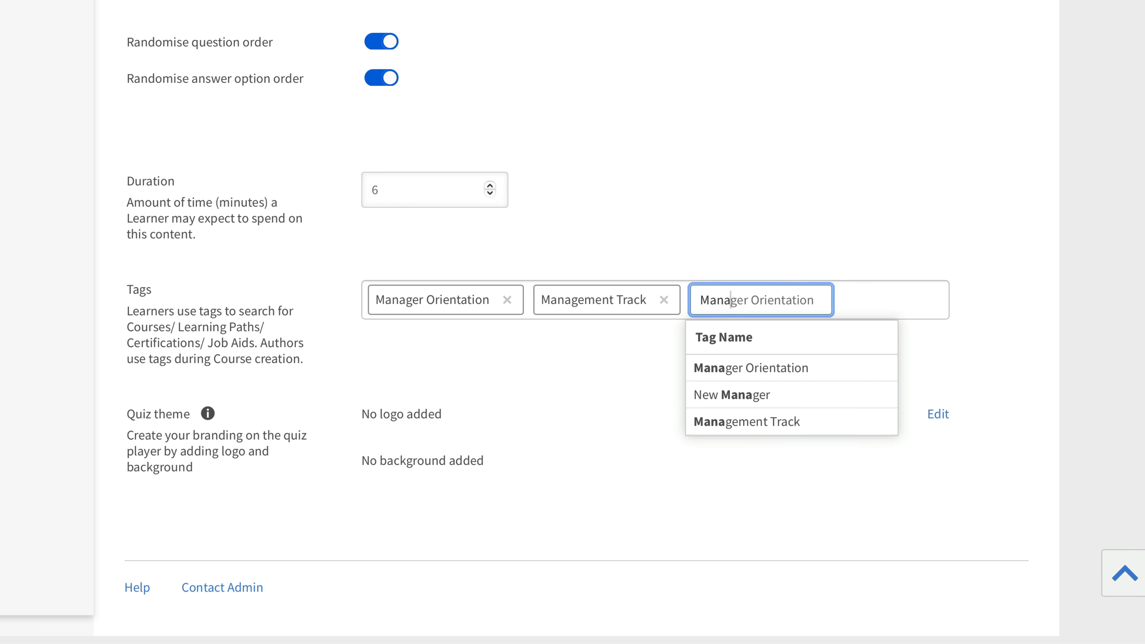
pyautogui.click(751, 398)
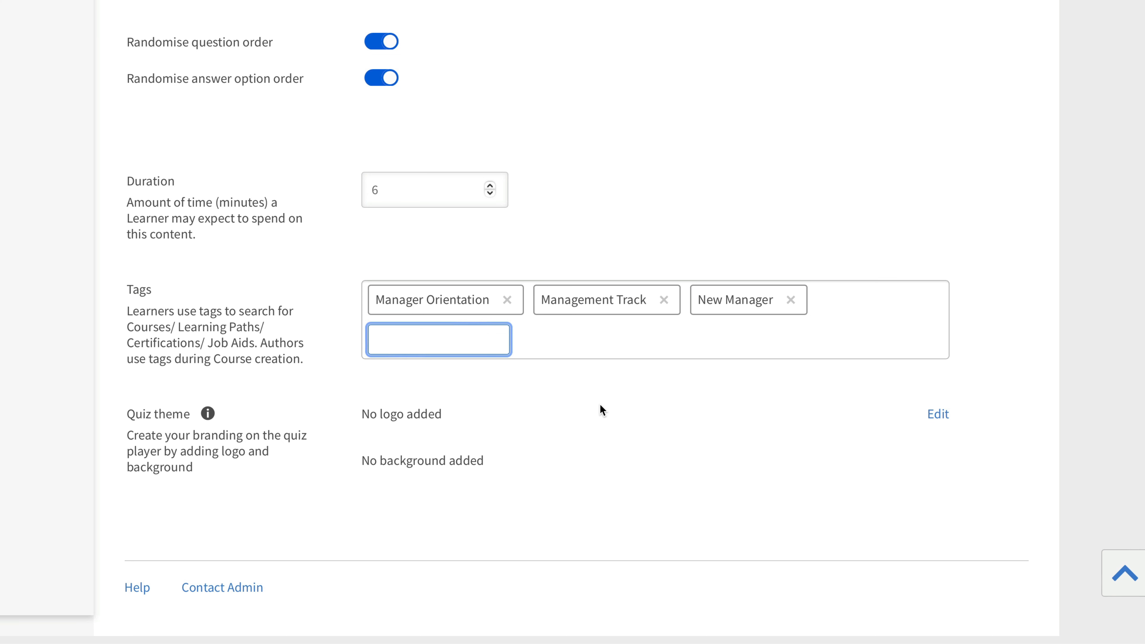